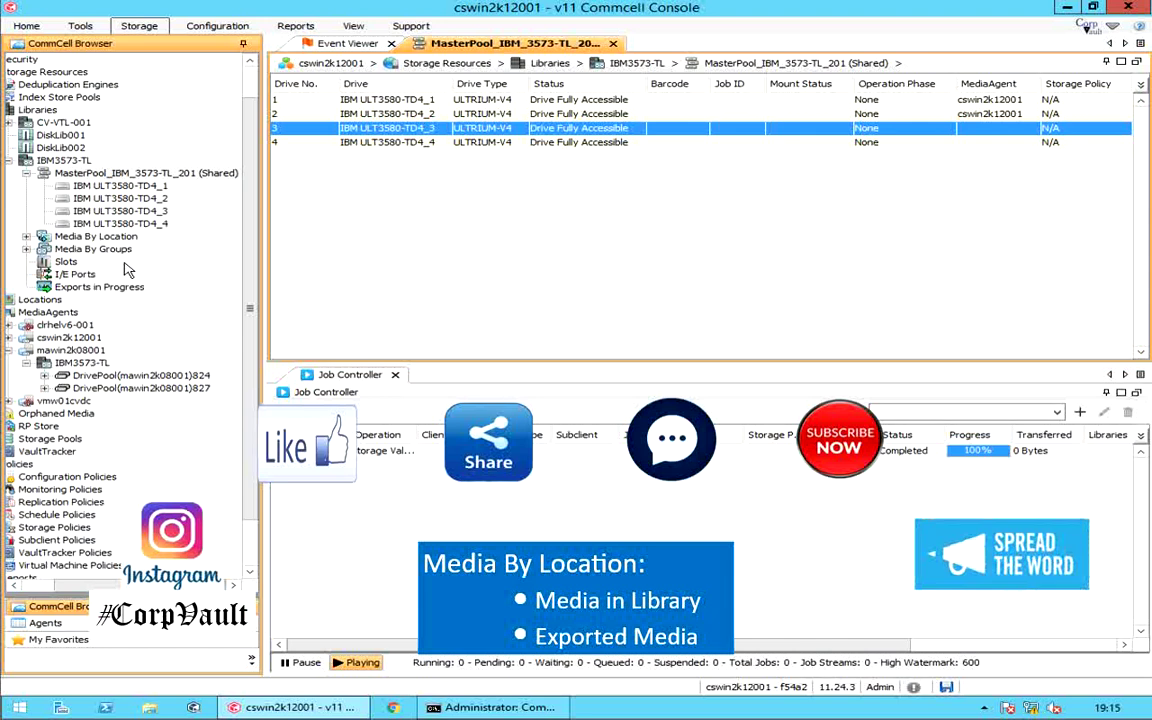
# Expand the IBM3573-TL media tree and open Media By Location, showing Media In Library and Exported Media
pyautogui.click(26, 236)
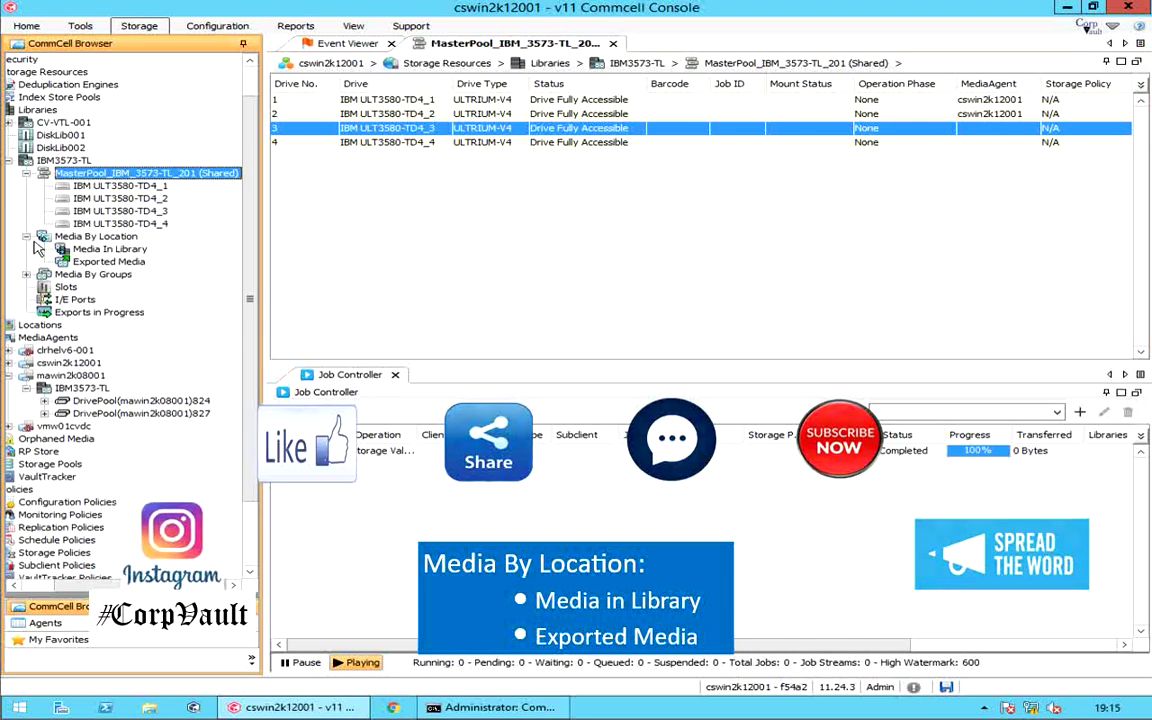
pyautogui.click(96, 238)
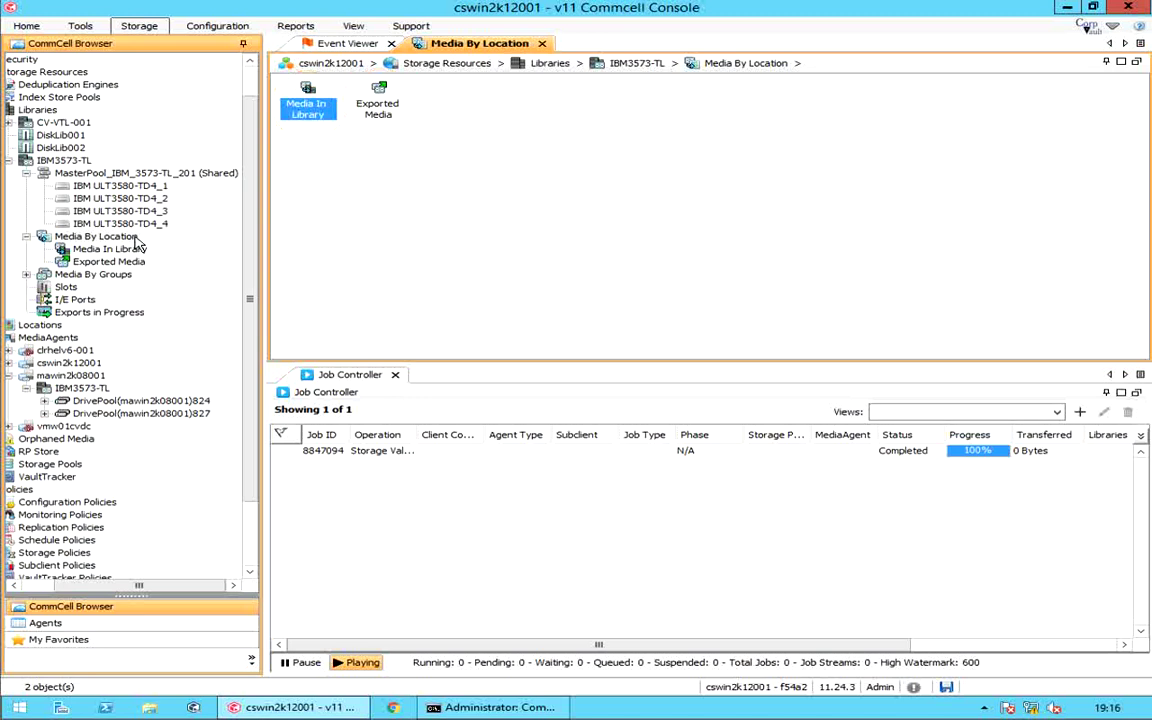
# Open and refresh Media In Library to list tapes QC0000L4–QC0009L4 in slots 1–10
pyautogui.click(139, 251)
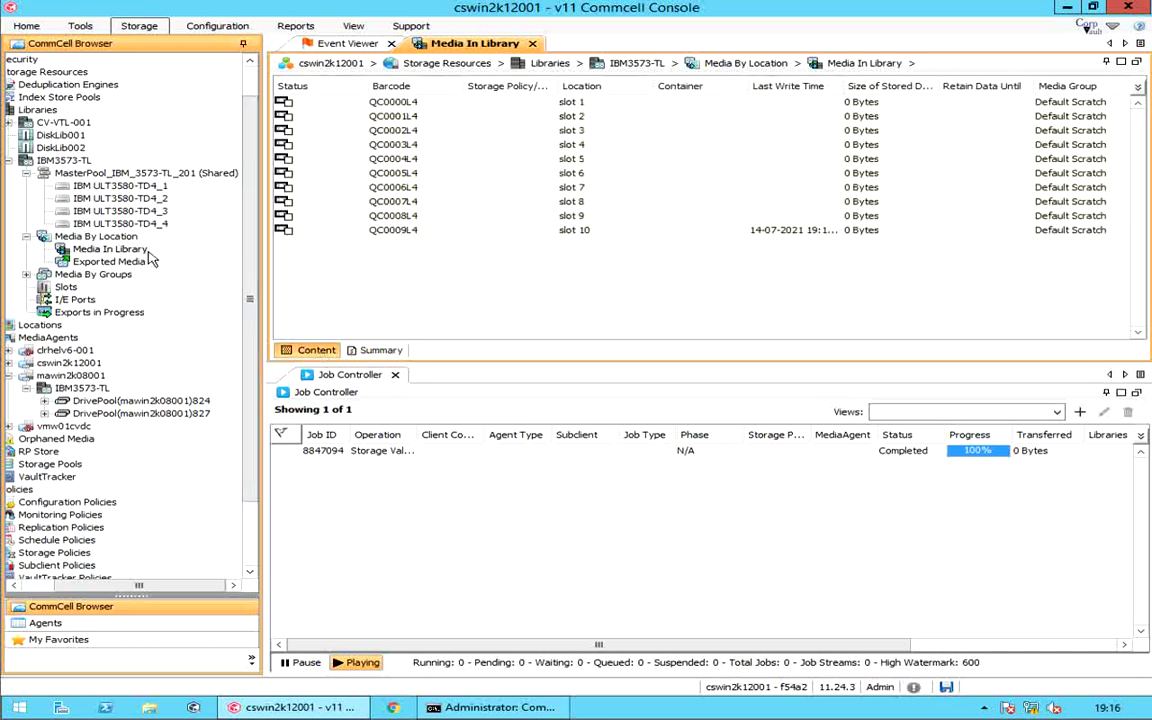
pyautogui.click(148, 253)
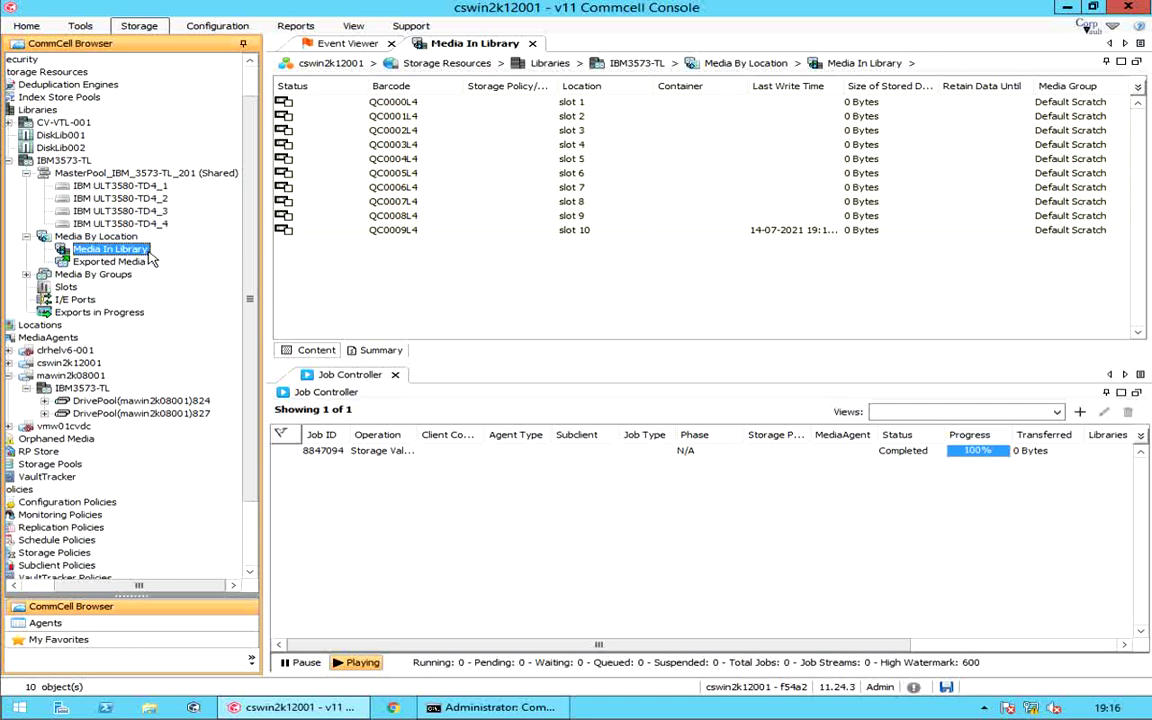
# Open the Set Export Location dialog from the Media In Library shortcut menu
pyautogui.rightClick(148, 258)
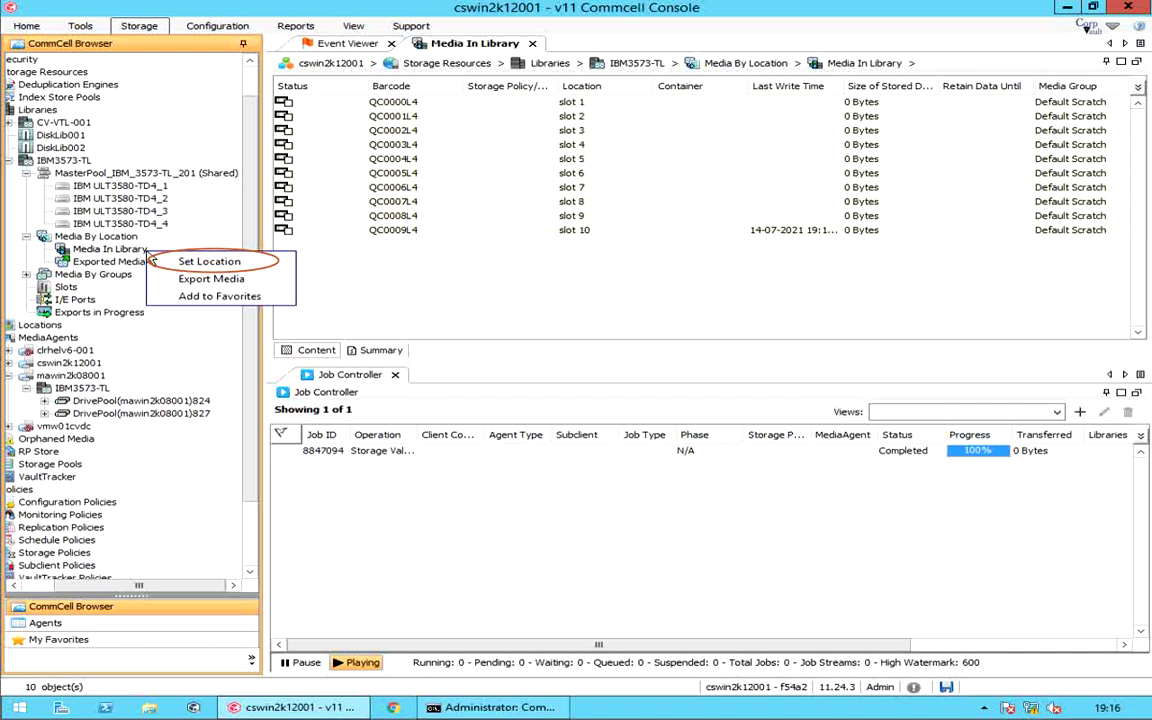
pyautogui.click(157, 261)
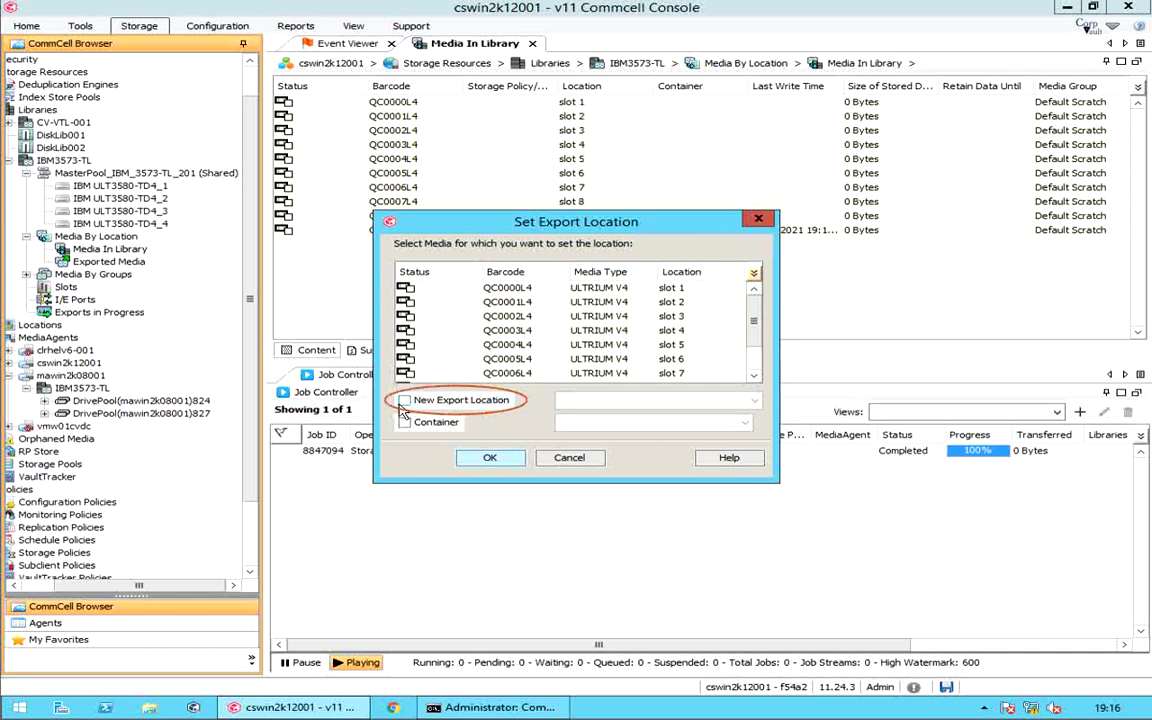
# Try export location Not Available and the empty Container list, then cancel the dialog
pyautogui.click(404, 400)
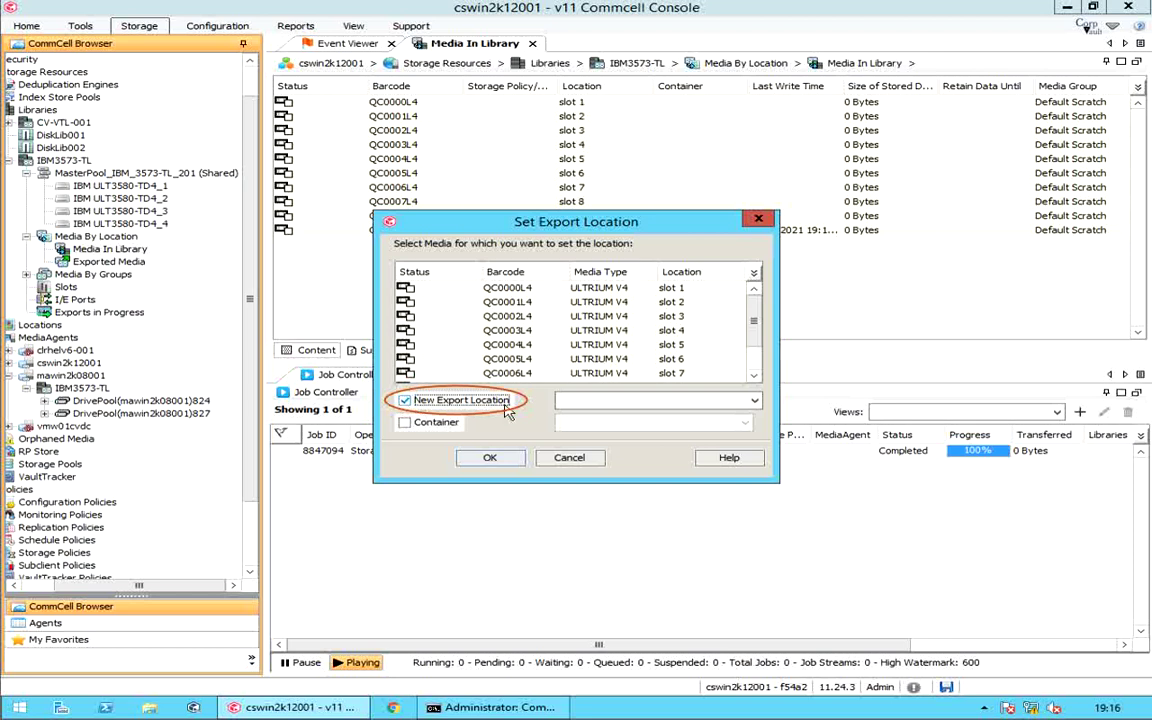
pyautogui.click(756, 402)
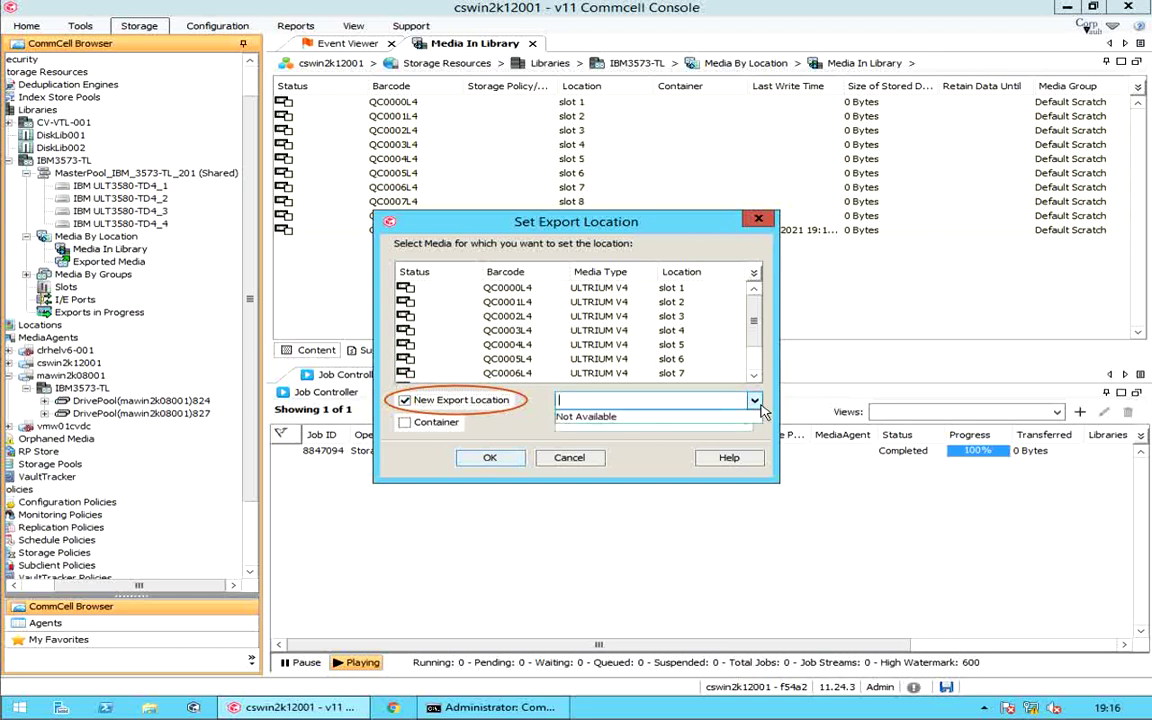
pyautogui.click(749, 417)
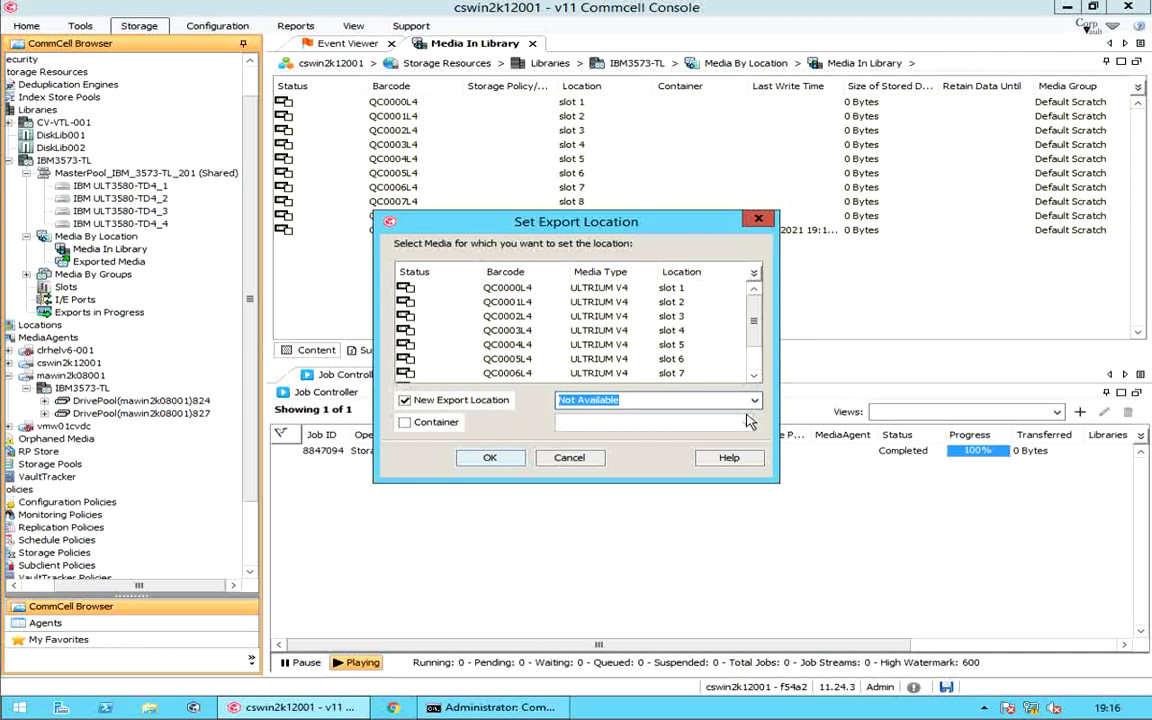
pyautogui.click(405, 423)
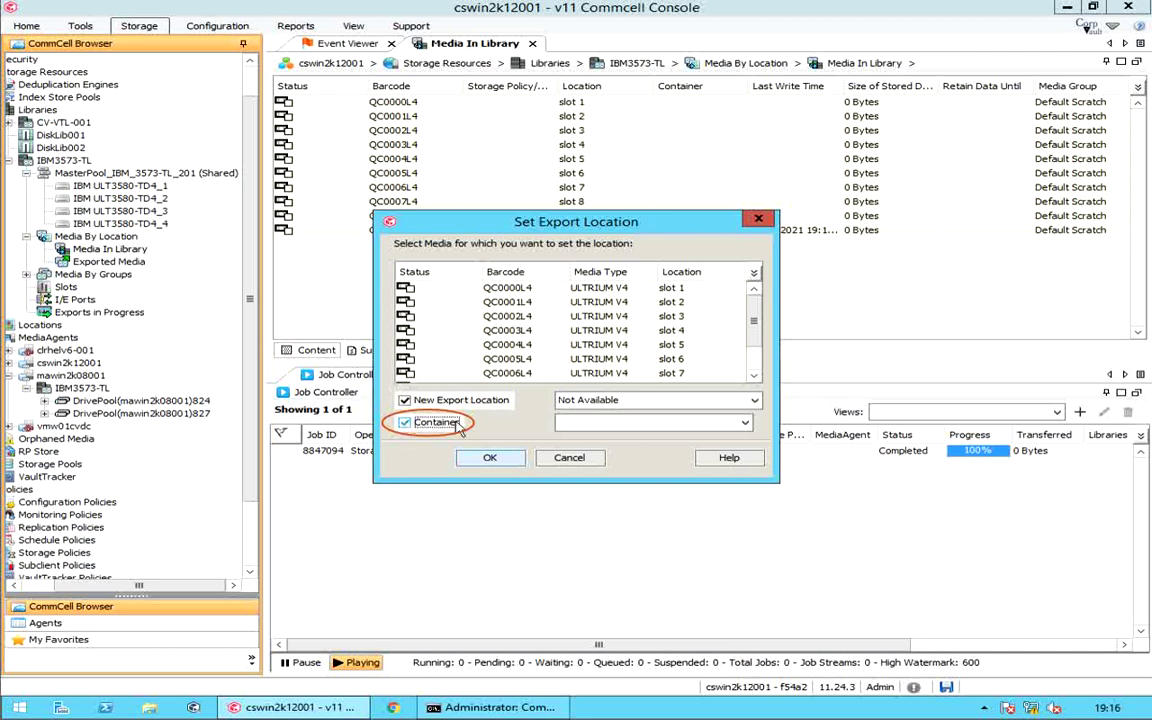
pyautogui.click(745, 424)
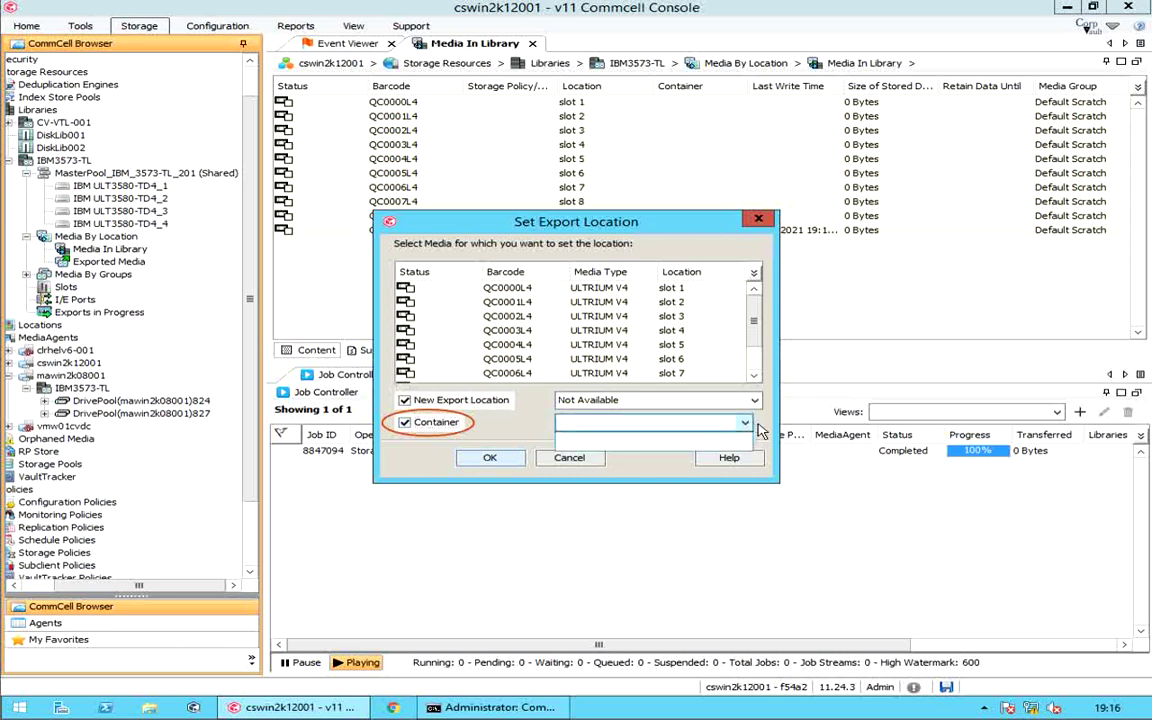
pyautogui.click(765, 430)
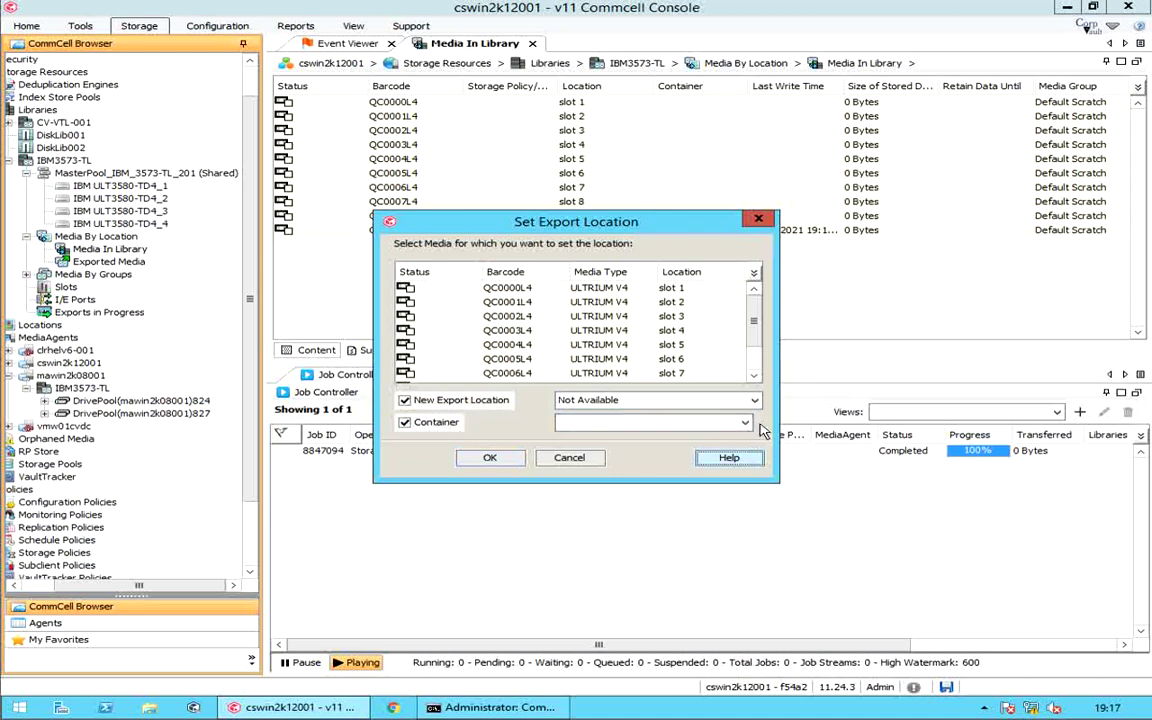
pyautogui.click(594, 459)
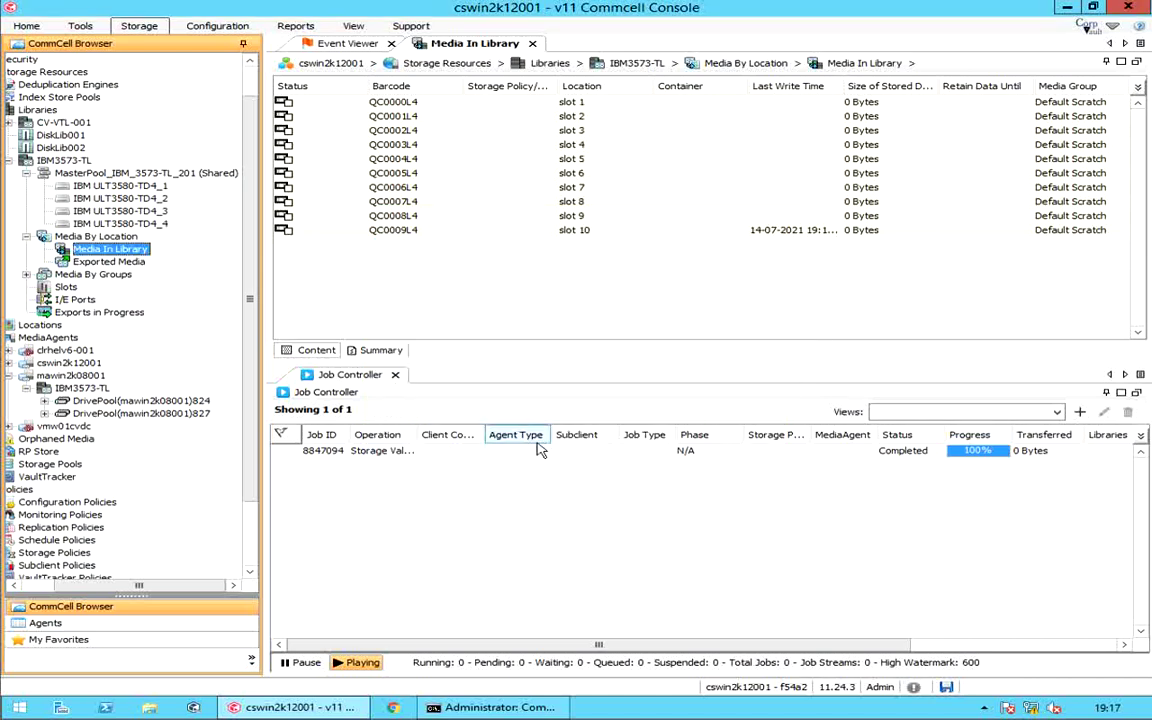
# Start the Export Media Wizard for Media In Library, cancel it, then dismiss the shortcut menu
pyautogui.rightClick(148, 252)
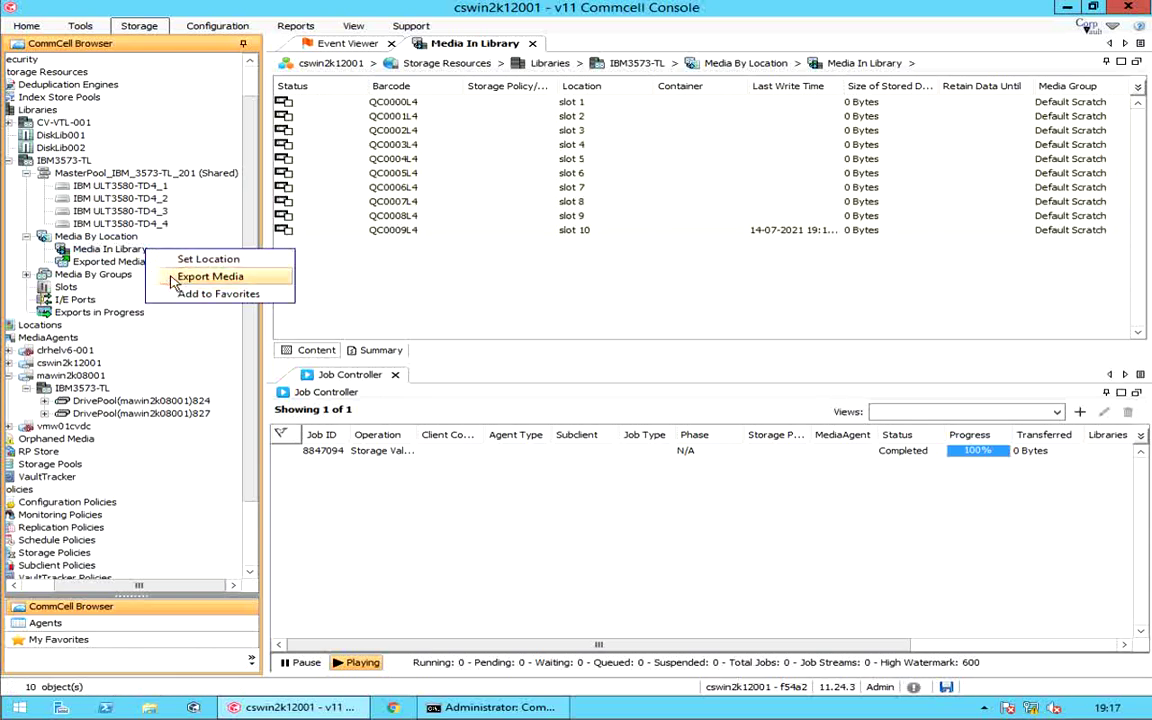
pyautogui.click(172, 283)
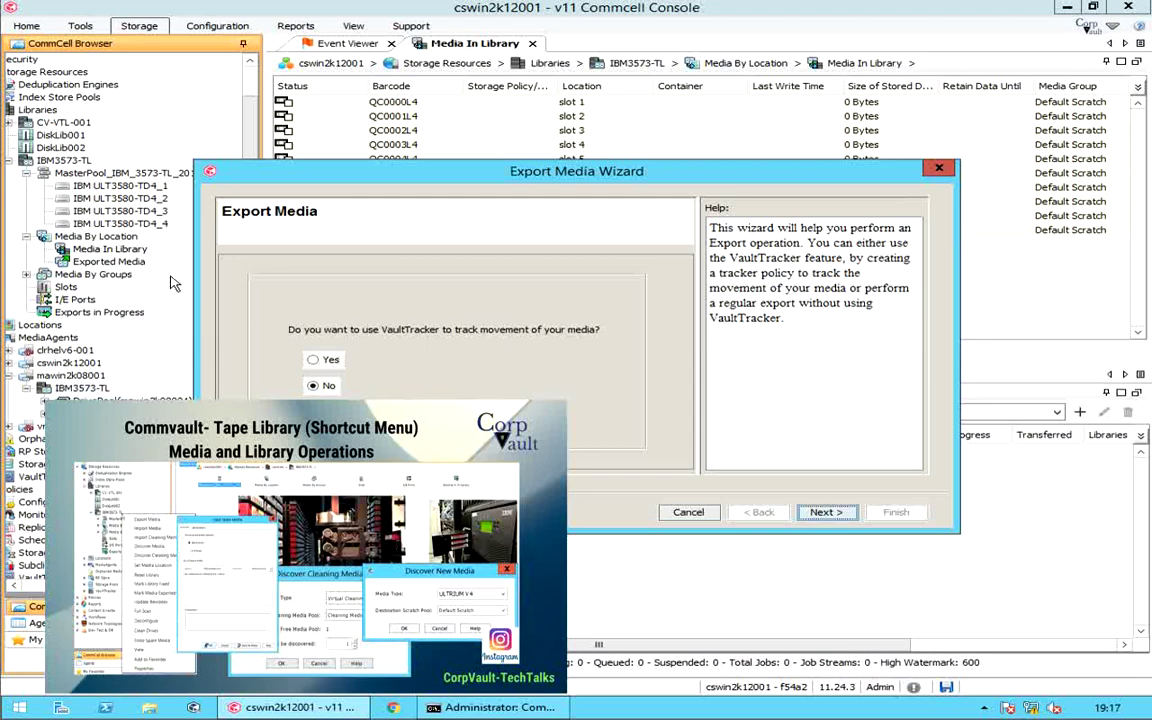
pyautogui.click(681, 513)
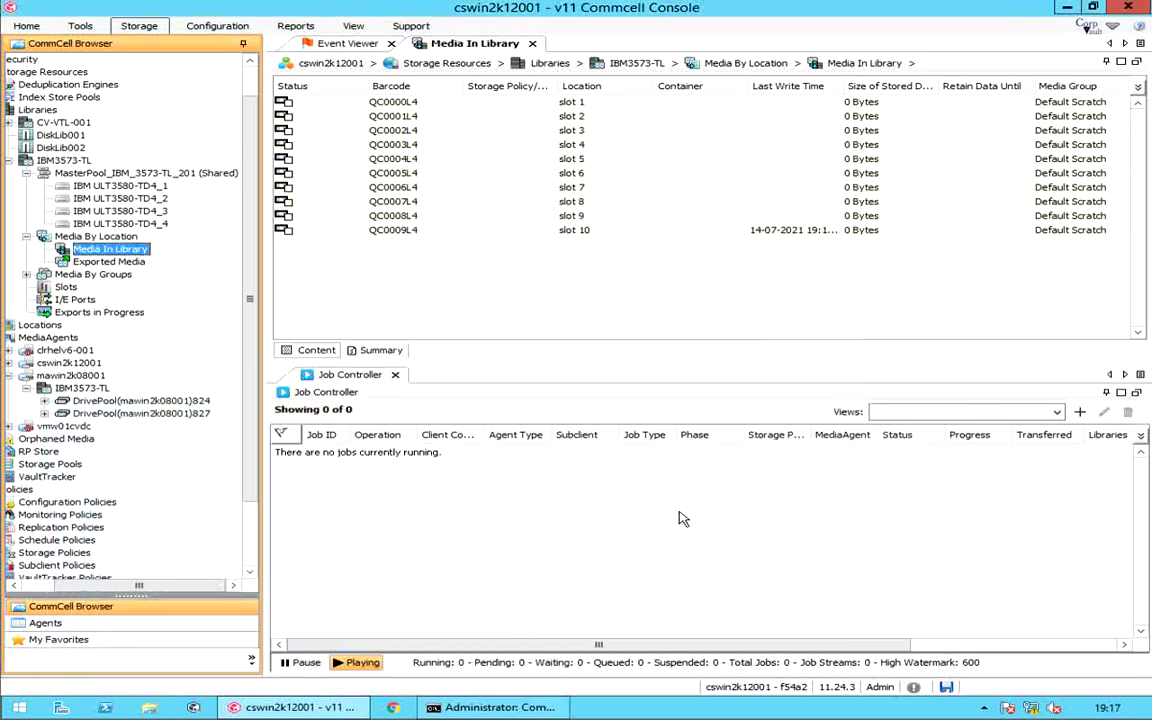
pyautogui.rightClick(148, 255)
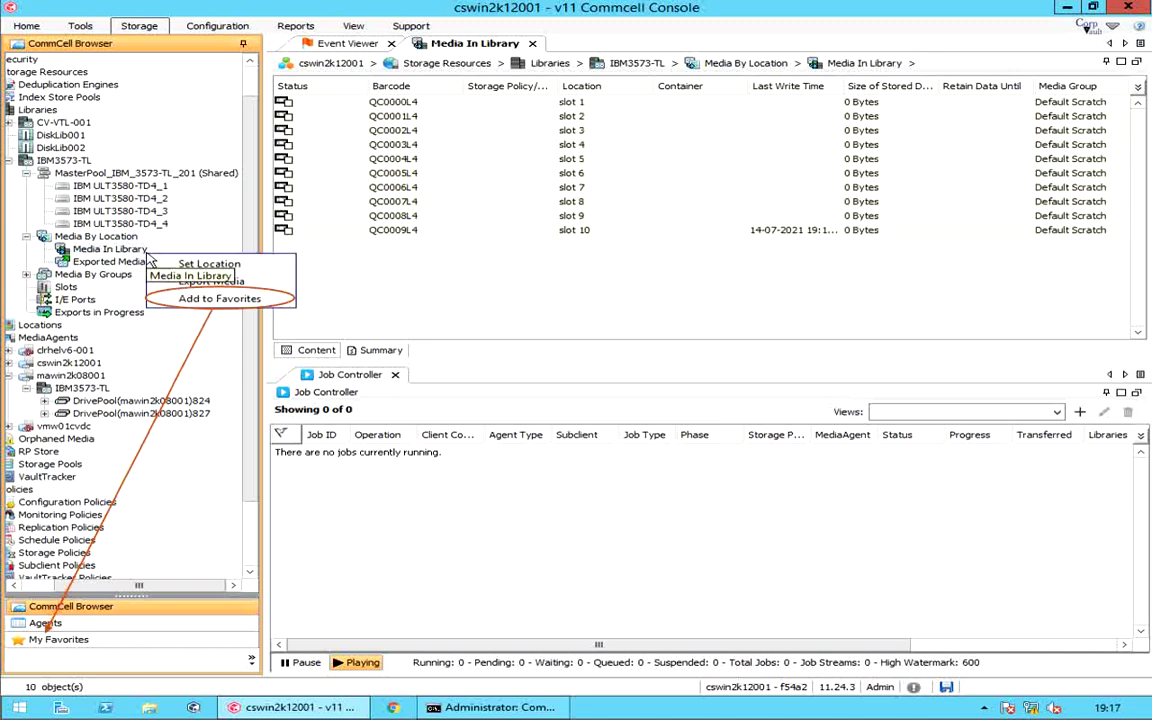
pyautogui.press('Escape')
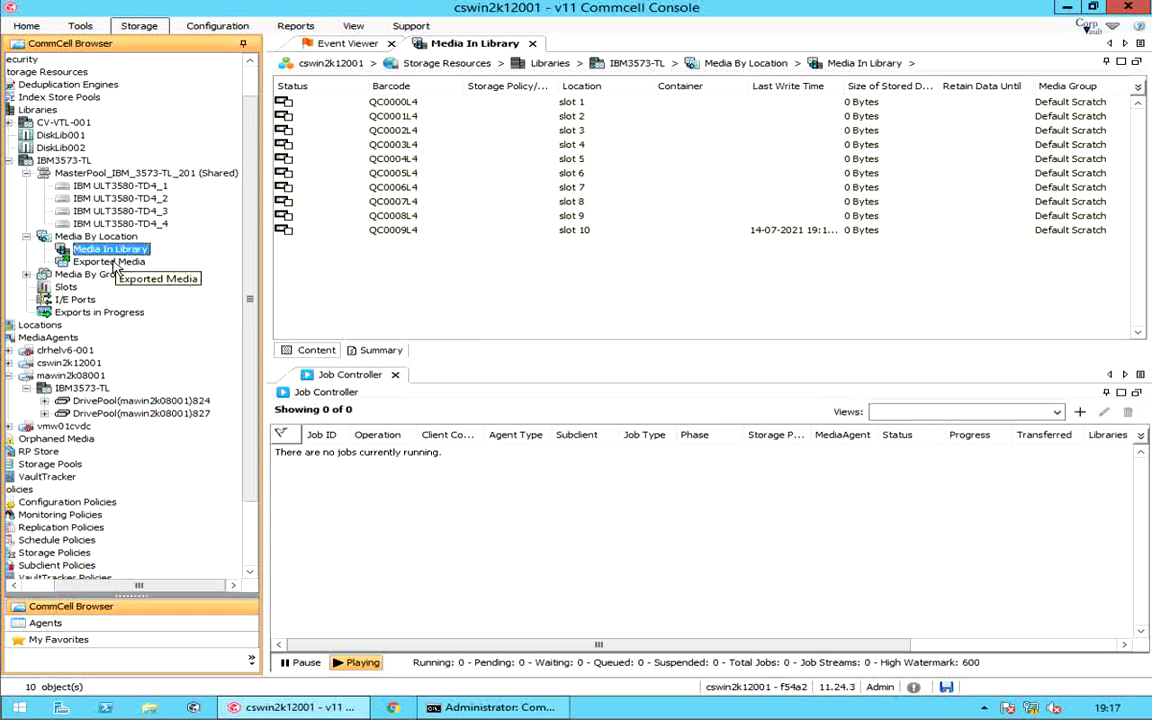
# Select Exported Media under Media By Location to show its empty contents
pyautogui.click(110, 262)
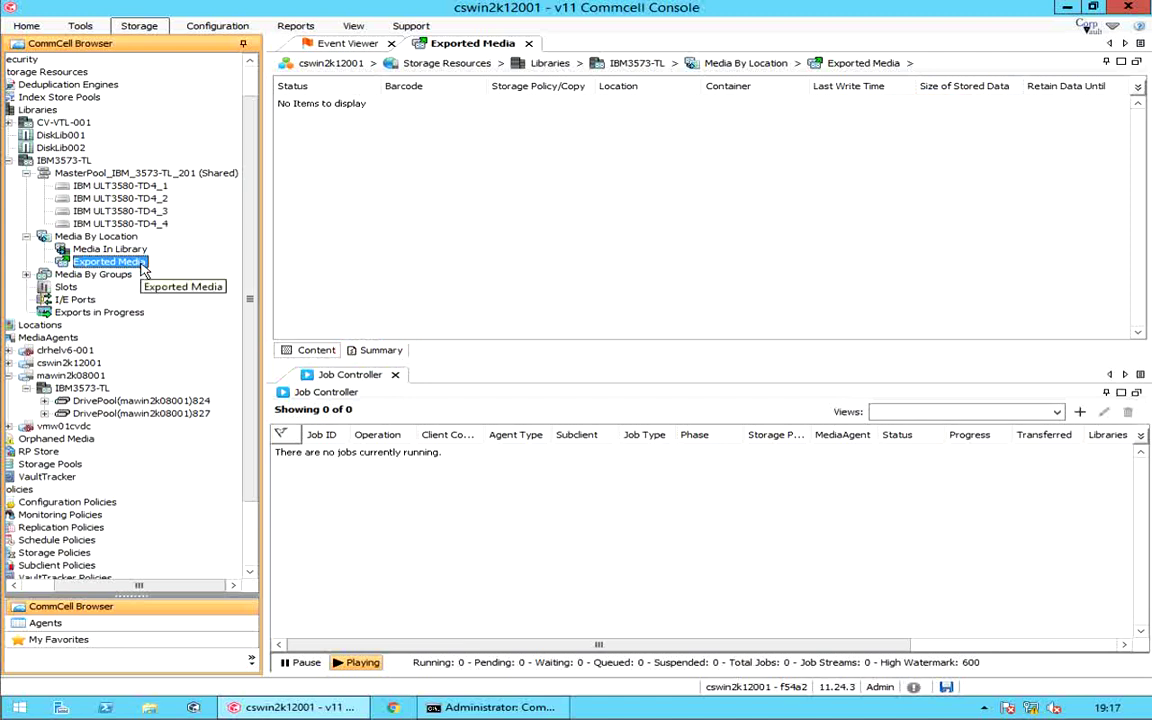
pyautogui.rightClick(143, 267)
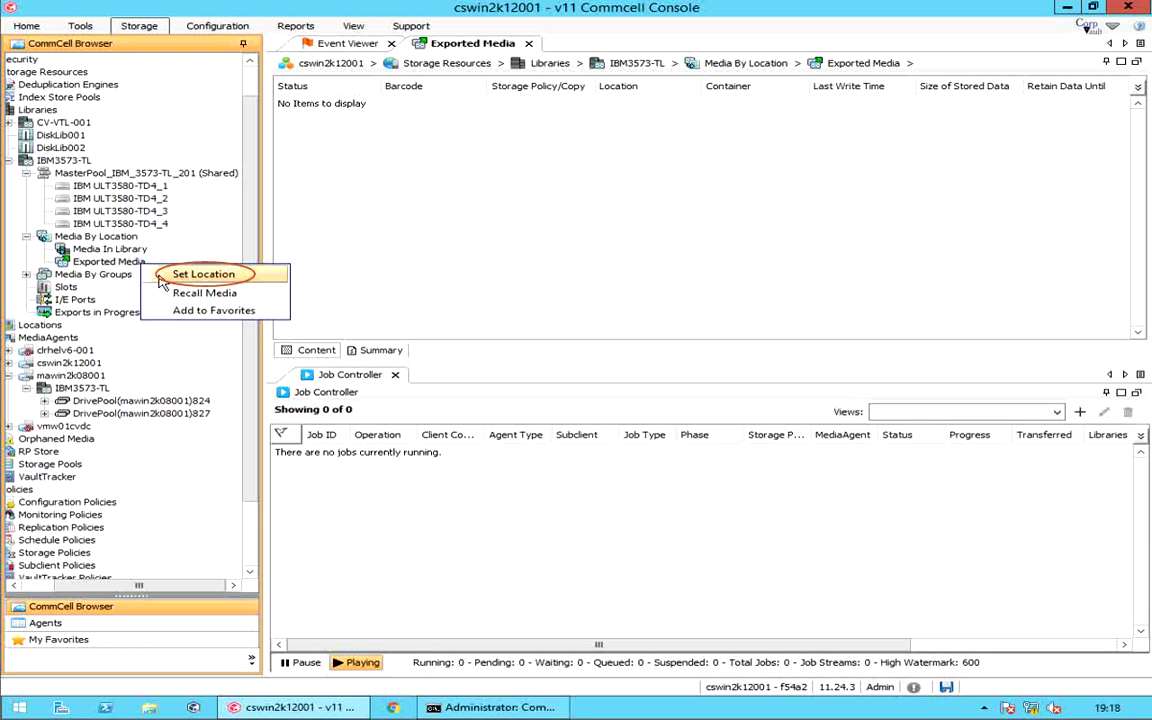
pyautogui.click(160, 276)
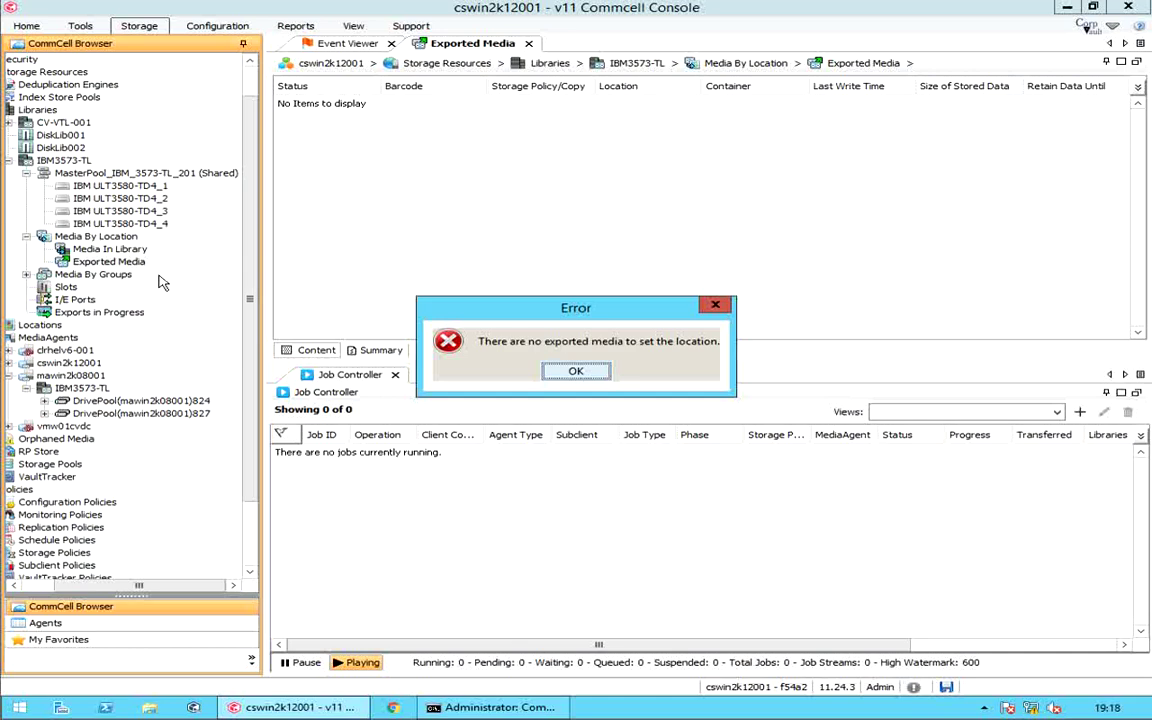
pyautogui.click(560, 372)
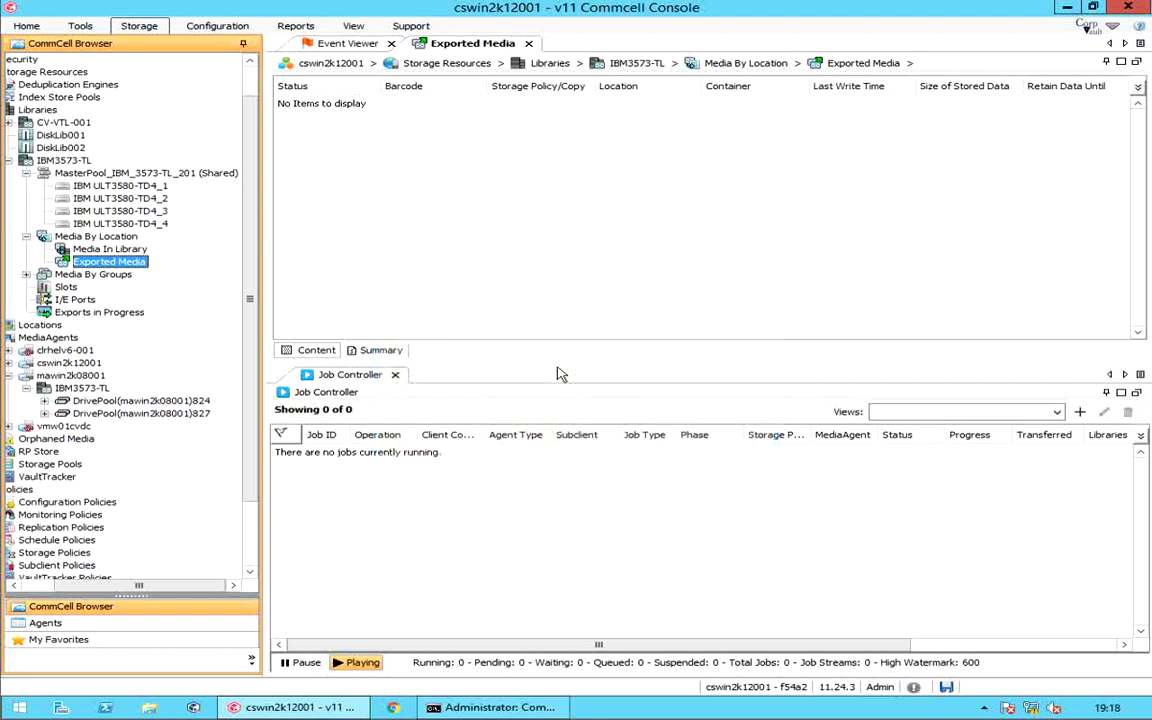
pyautogui.rightClick(143, 264)
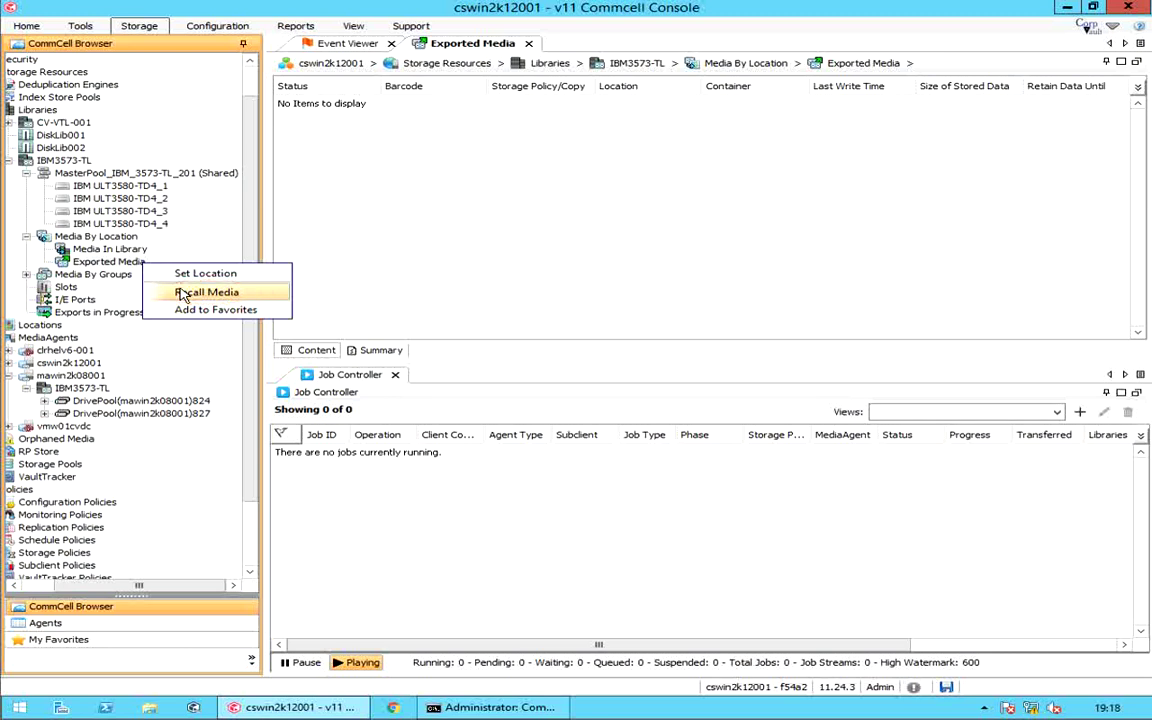
pyautogui.click(183, 295)
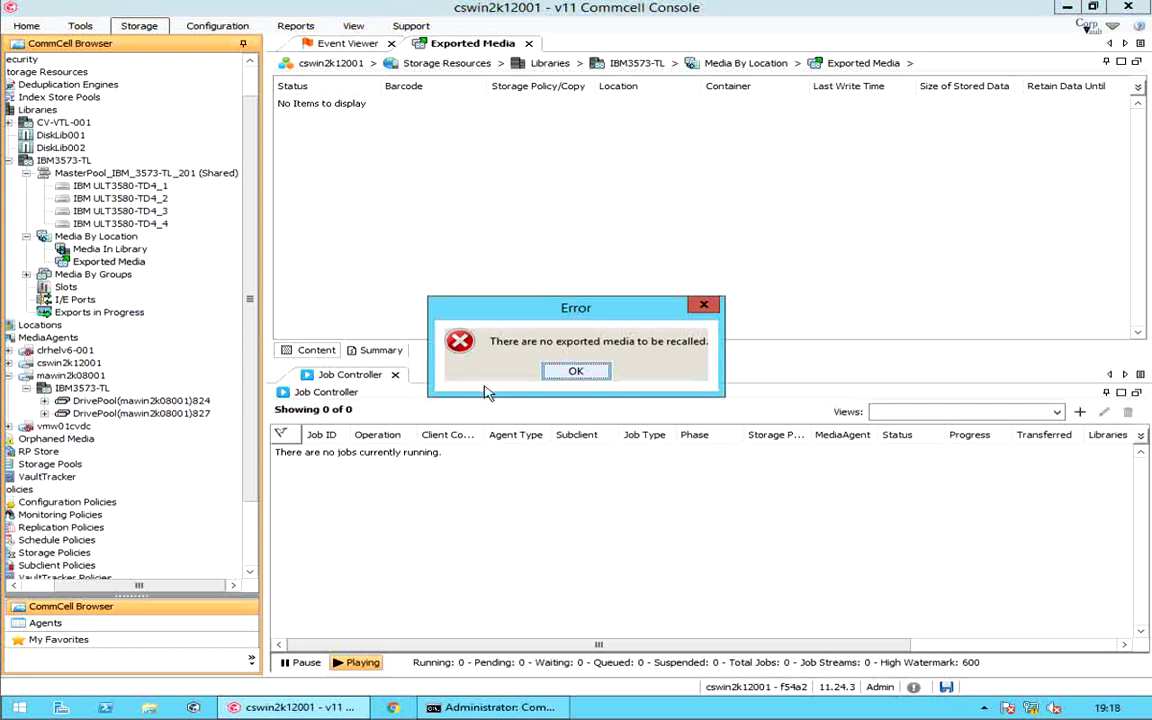
pyautogui.click(577, 373)
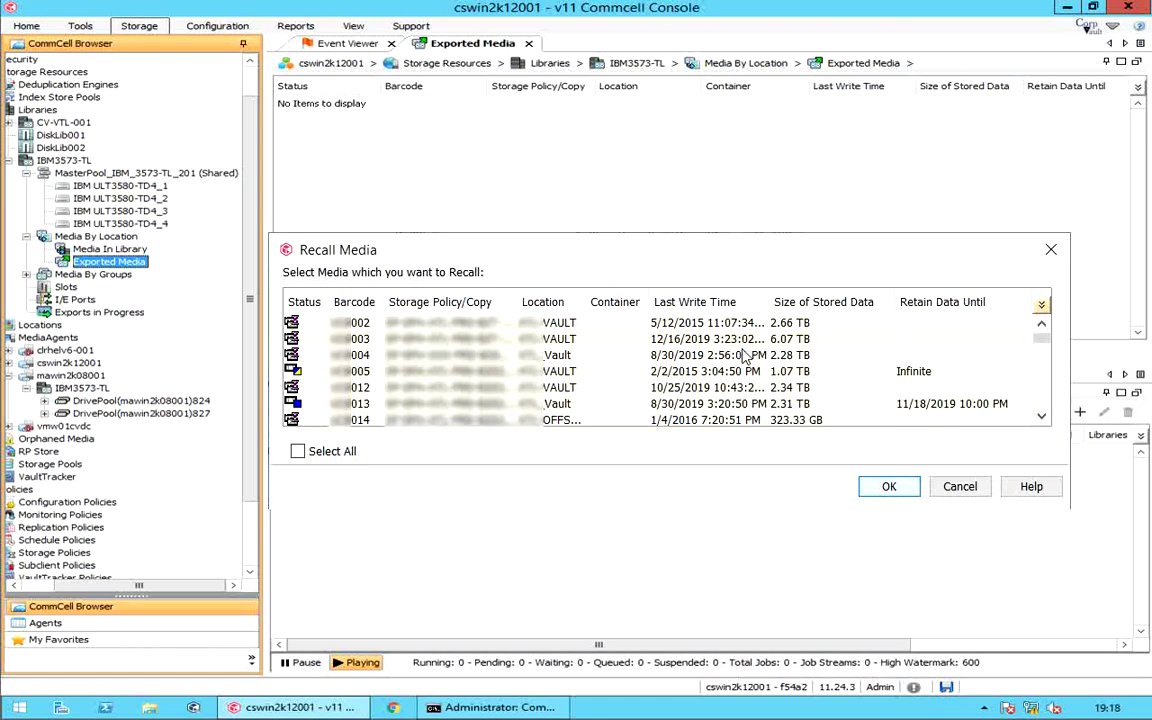
pyautogui.press('Escape')
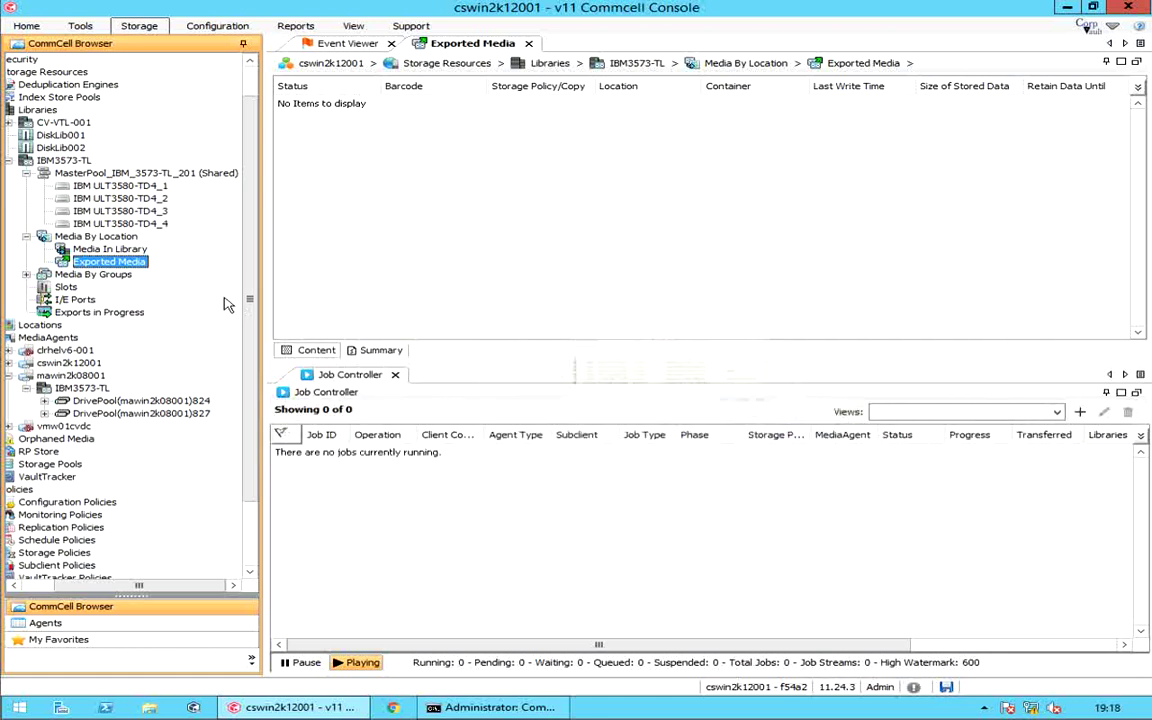
pyautogui.rightClick(141, 270)
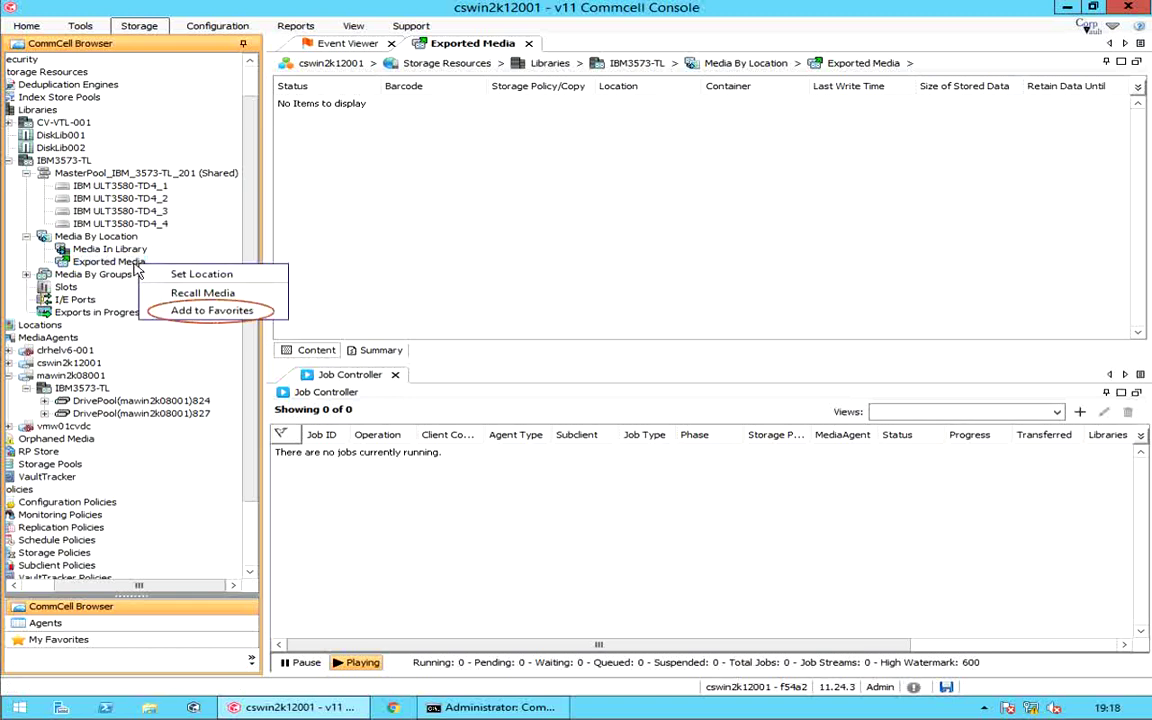
pyautogui.click(128, 263)
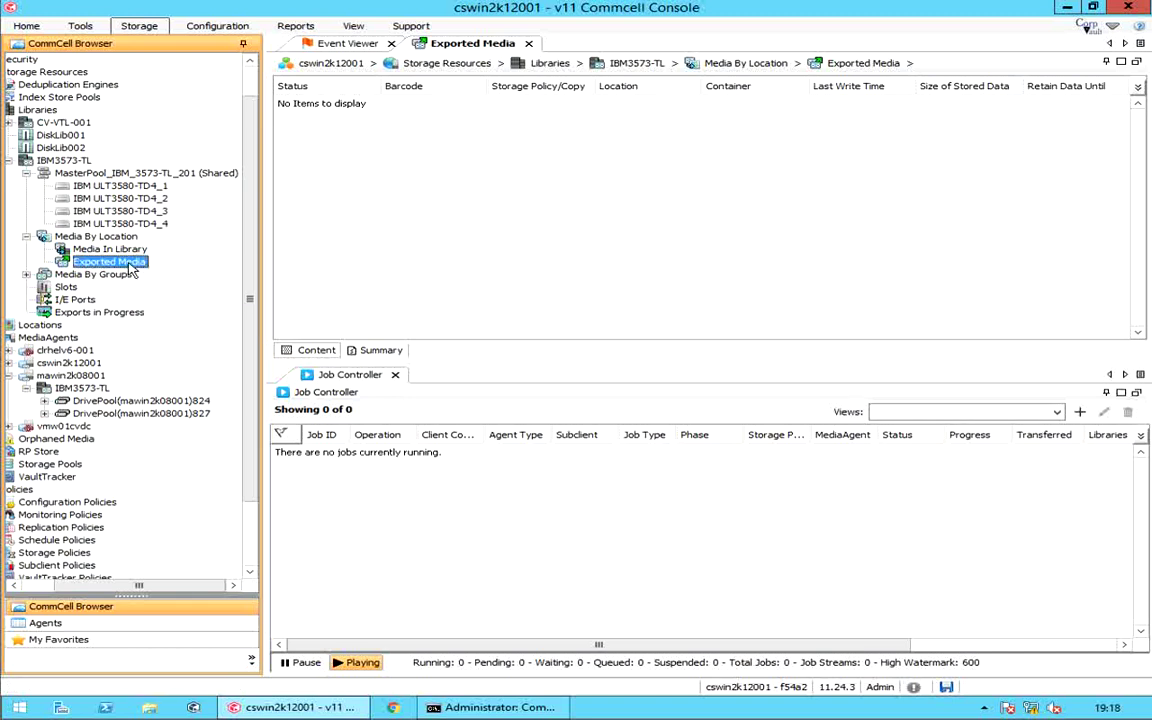